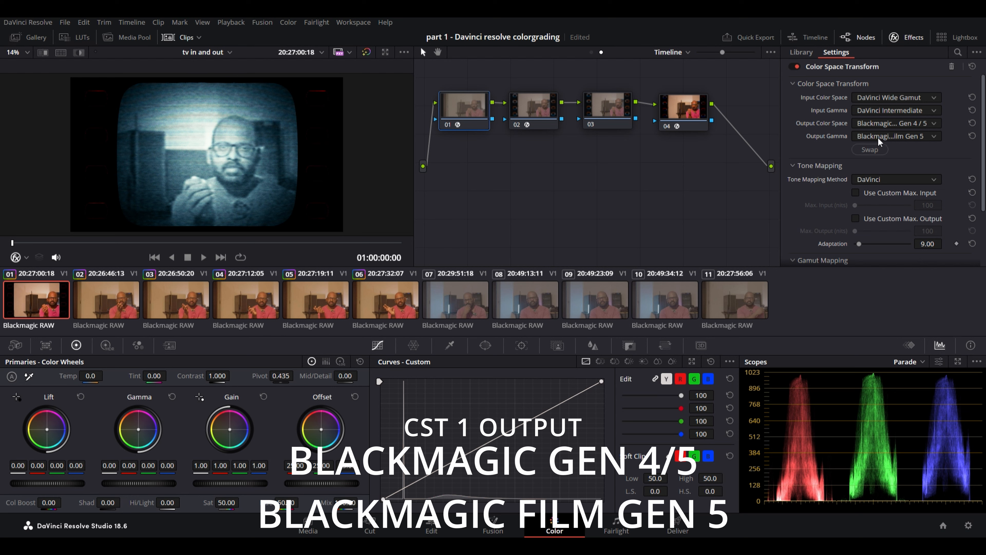
- Inspect the Color Space Transform settings on timeline node 04 and the Dehancer Pro input settings on node 02
{"action": "left_click", "coordinate": [683, 108]}
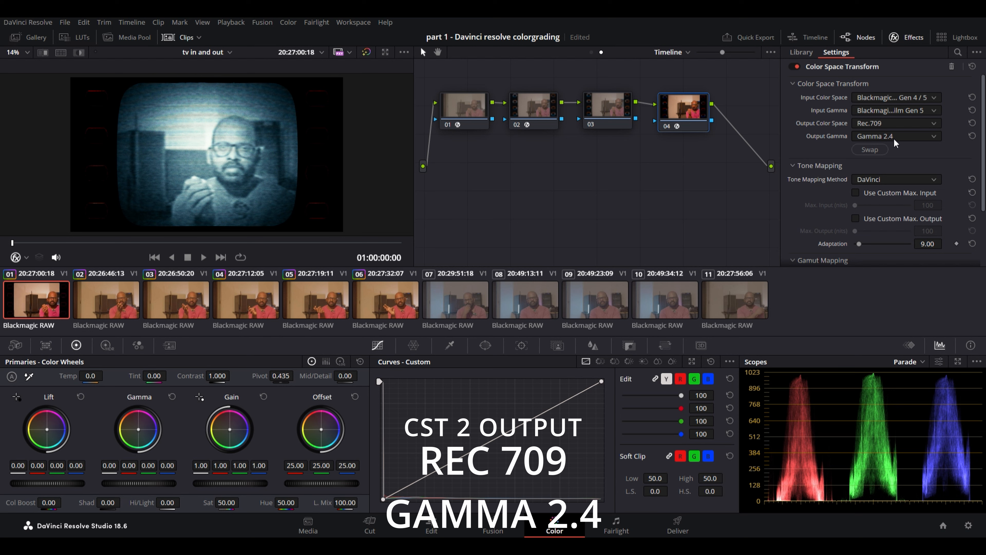
{"action": "left_click", "coordinate": [528, 104]}
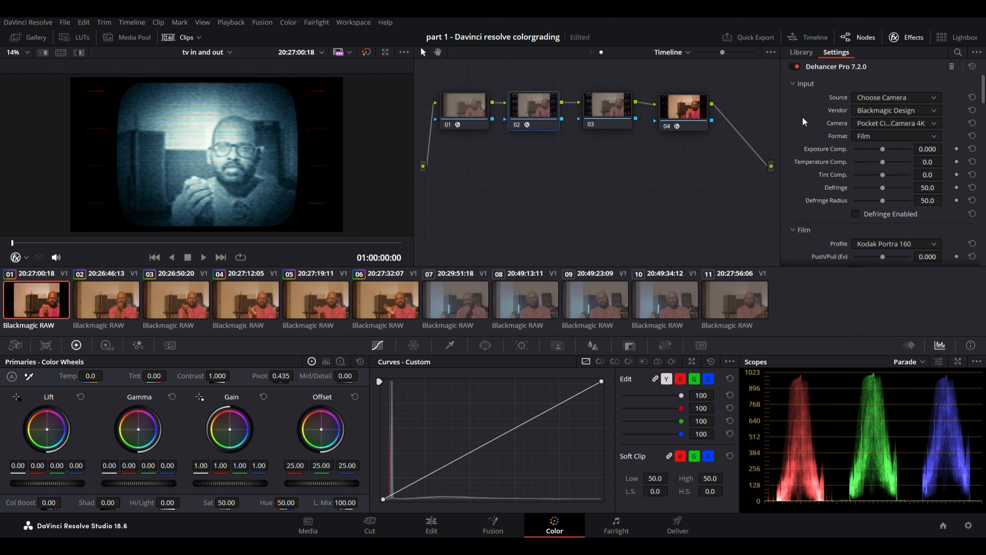
{"action": "scroll", "coordinate": [803, 116], "scroll_direction": "down", "scroll_amount": 8}
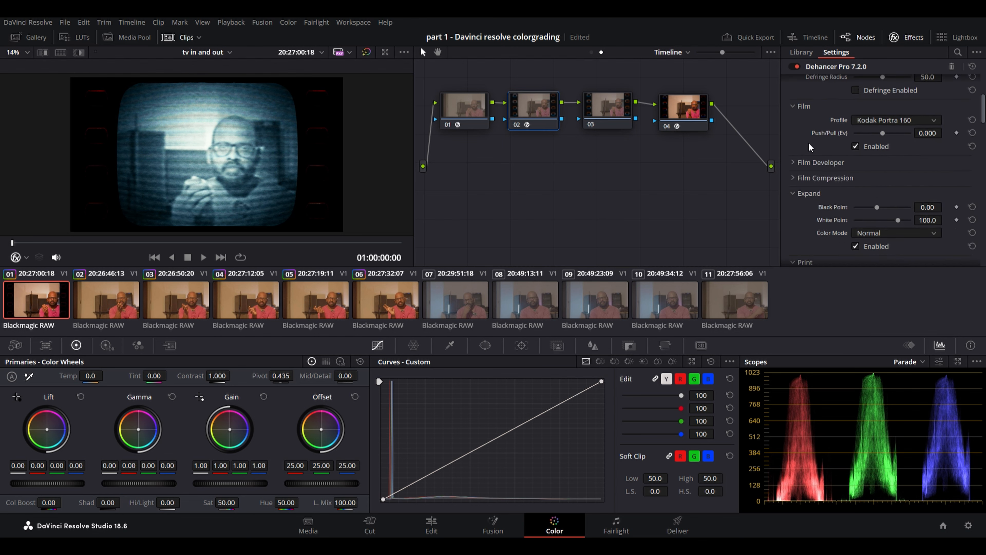
{"action": "scroll", "coordinate": [807, 138], "scroll_direction": "up", "scroll_amount": 8}
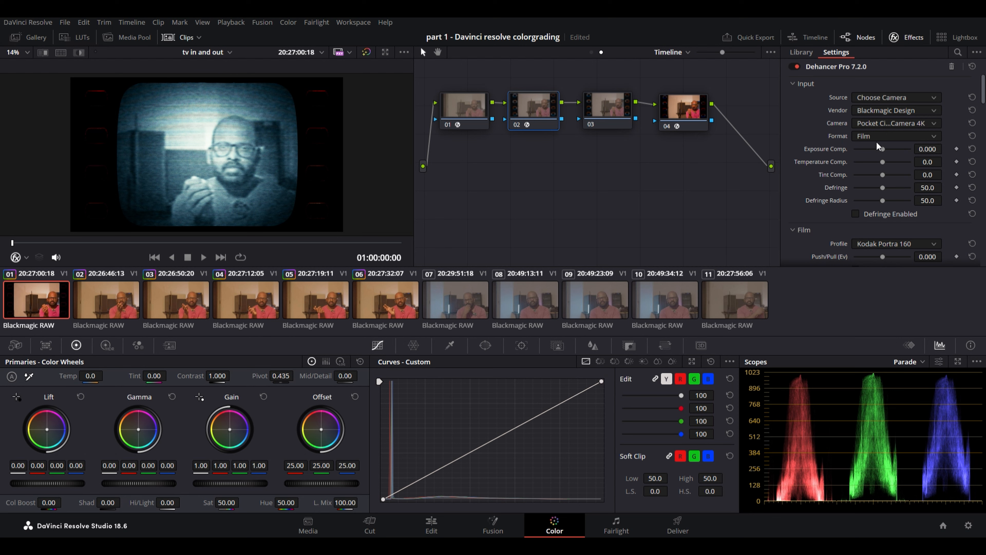
{"action": "scroll", "coordinate": [797, 138], "scroll_direction": "down", "scroll_amount": 2}
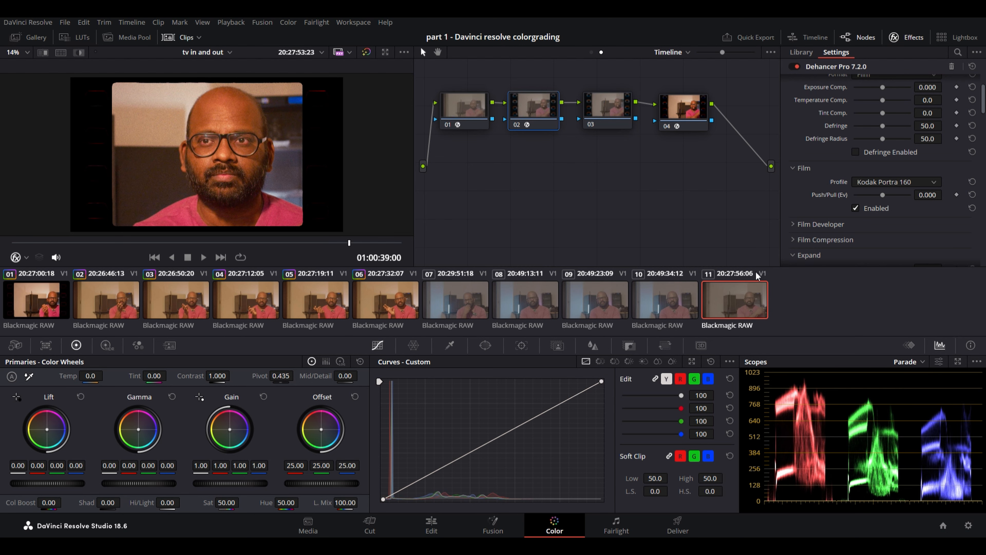
- Review Dehancer Pro's film, print, gate weave, overscan and vignette settings on node 02, toggling the vignette off and back on
{"action": "scroll", "coordinate": [808, 187], "scroll_direction": "down", "scroll_amount": 6}
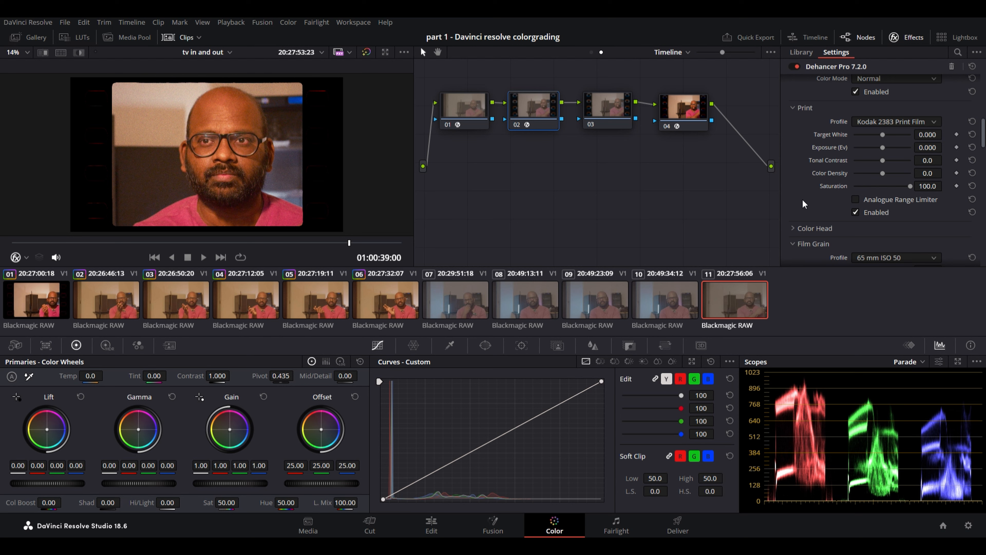
{"action": "scroll", "coordinate": [803, 200], "scroll_direction": "down", "scroll_amount": 5}
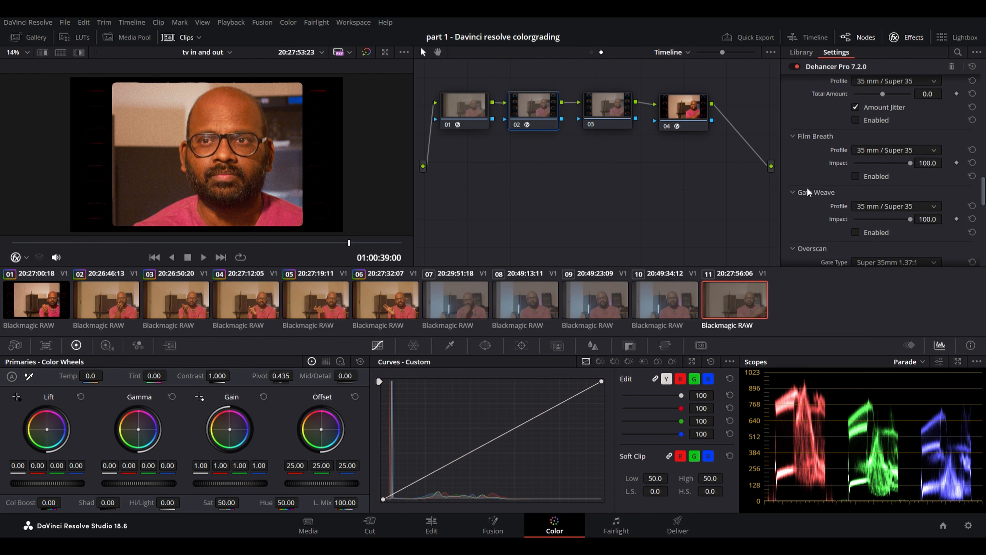
{"action": "scroll", "coordinate": [807, 186], "scroll_direction": "down", "scroll_amount": 5}
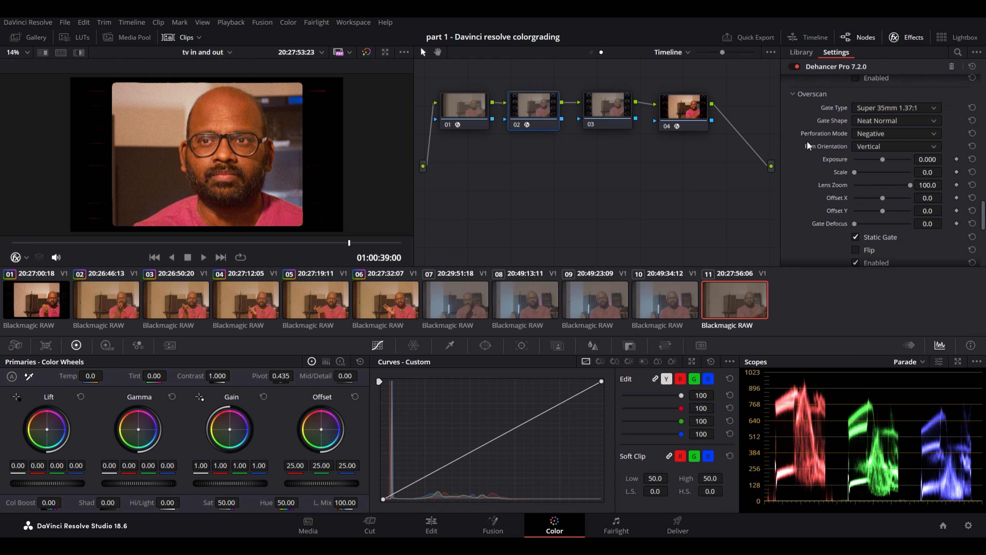
{"action": "scroll", "coordinate": [807, 142], "scroll_direction": "down", "scroll_amount": 2}
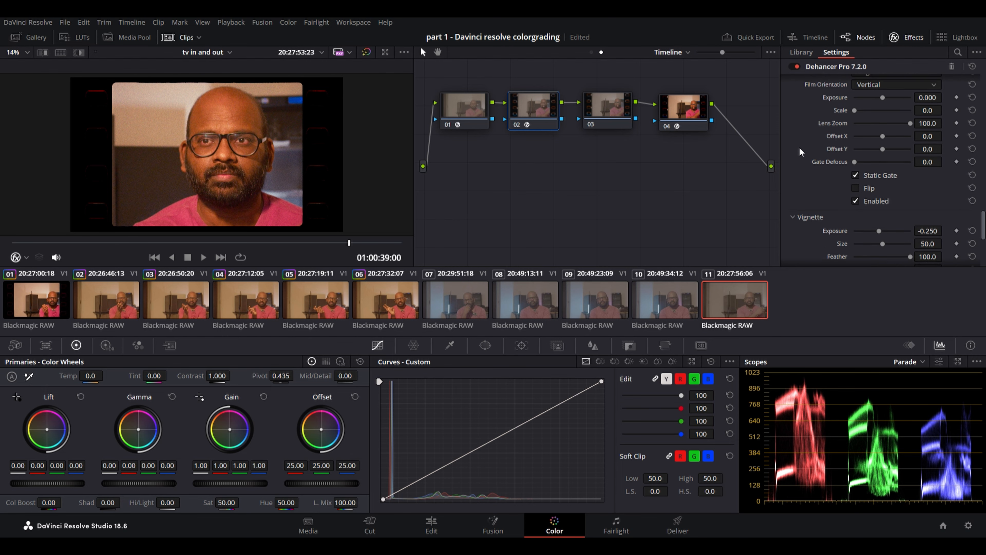
{"action": "scroll", "coordinate": [799, 147], "scroll_direction": "down", "scroll_amount": 4}
{"action": "scroll", "coordinate": [799, 148], "scroll_direction": "down", "scroll_amount": 2}
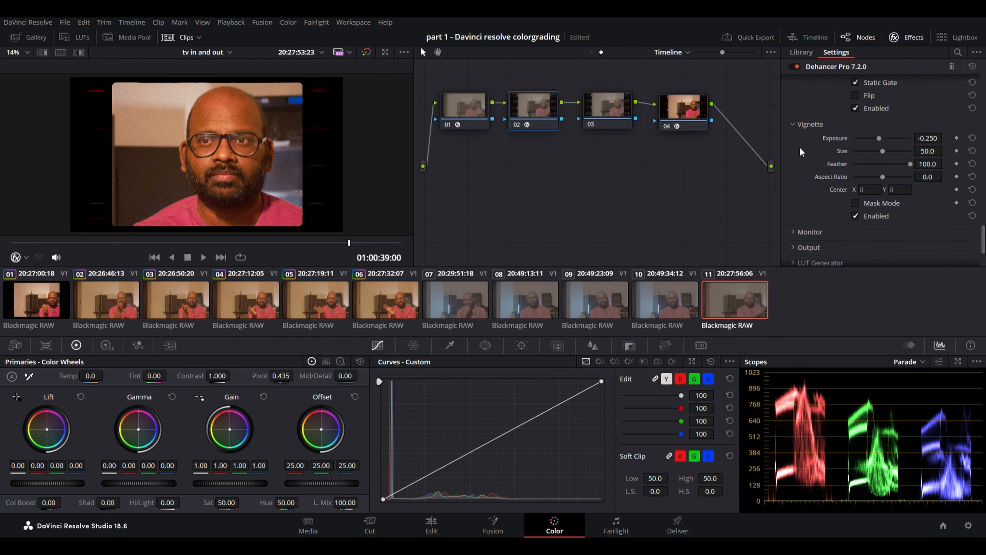
{"action": "left_click", "coordinate": [856, 216]}
{"action": "left_click", "coordinate": [858, 217]}
- Check the timeline-level film grade on clips 02, 01, 10, 09 and 07
{"action": "left_click", "coordinate": [125, 311]}
{"action": "left_click", "coordinate": [51, 310]}
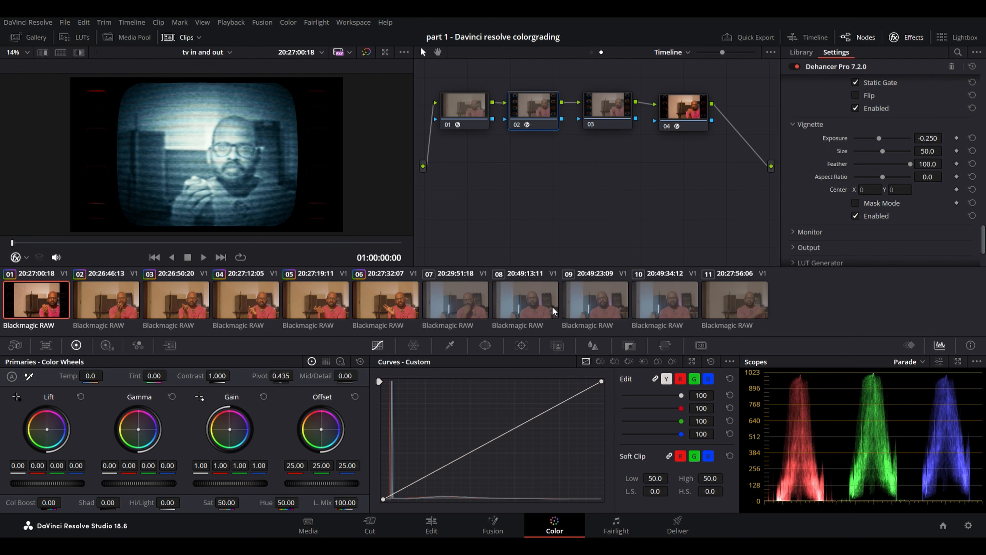
{"action": "left_click", "coordinate": [658, 308]}
{"action": "left_click", "coordinate": [569, 309]}
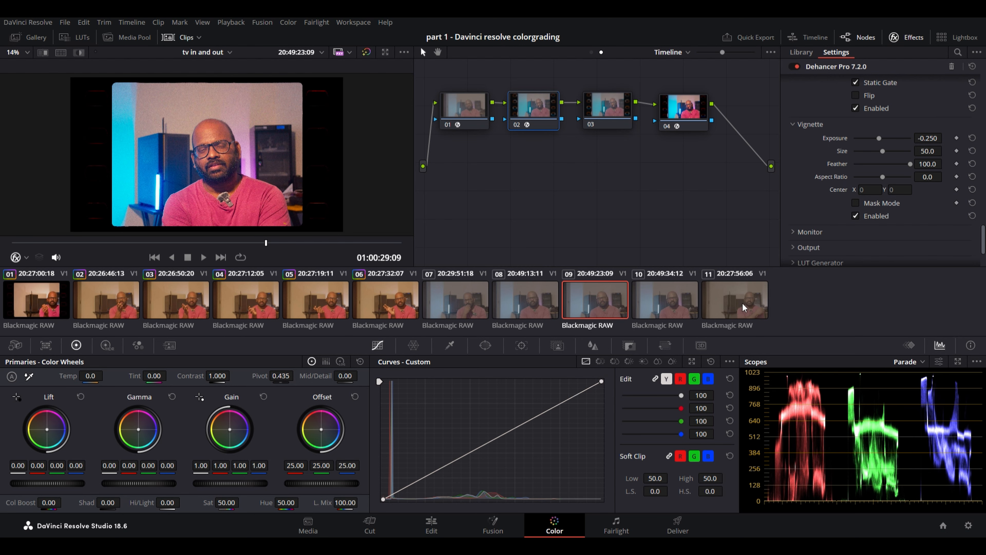
{"action": "left_click", "coordinate": [455, 313]}
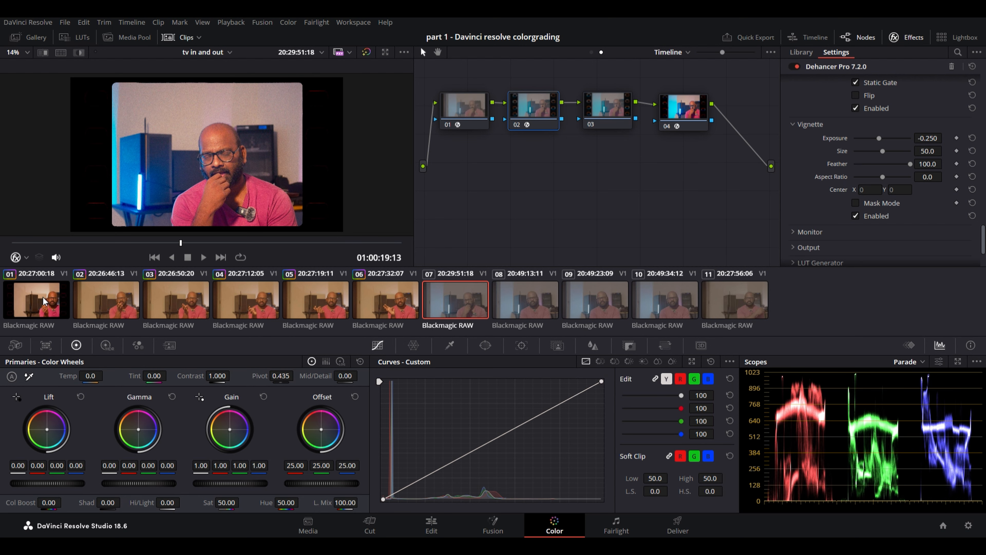
- Show clip 01's clip-level nodes and examine which Analog Damage preset each clip through 11 uses, returning to clip 01
{"action": "left_click", "coordinate": [44, 301]}
{"action": "left_click", "coordinate": [591, 52]}
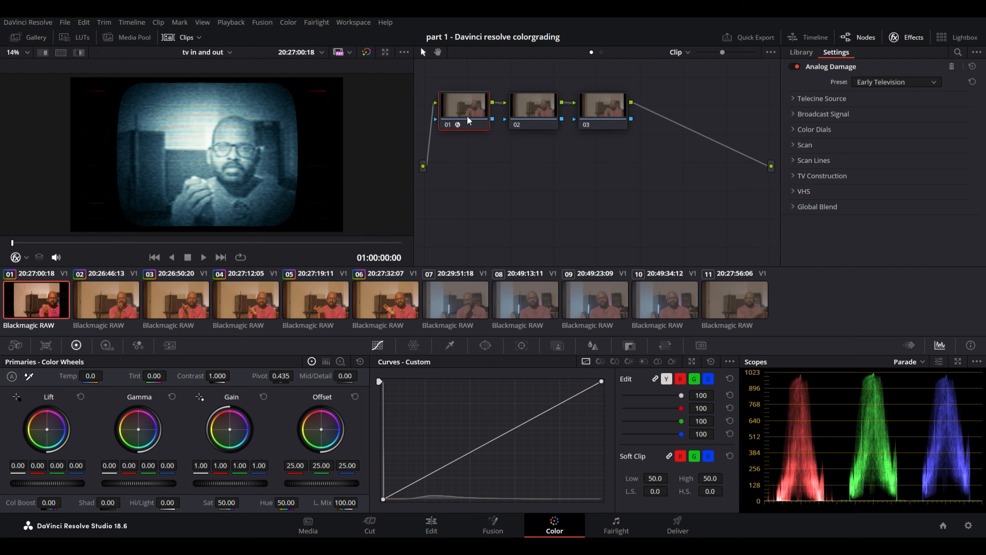
{"action": "left_click", "coordinate": [91, 299]}
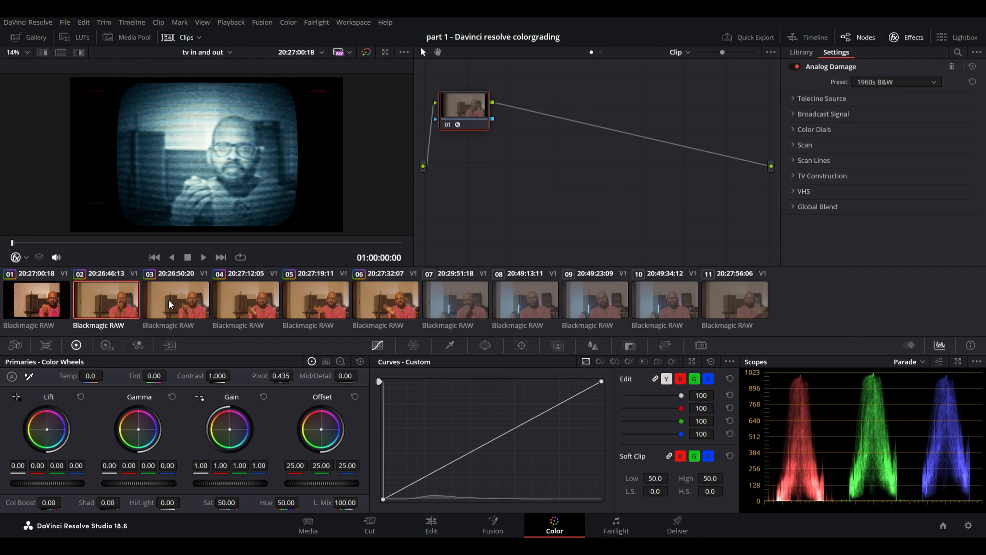
{"action": "left_click", "coordinate": [157, 300]}
{"action": "left_click", "coordinate": [258, 299]}
{"action": "left_click", "coordinate": [314, 303]}
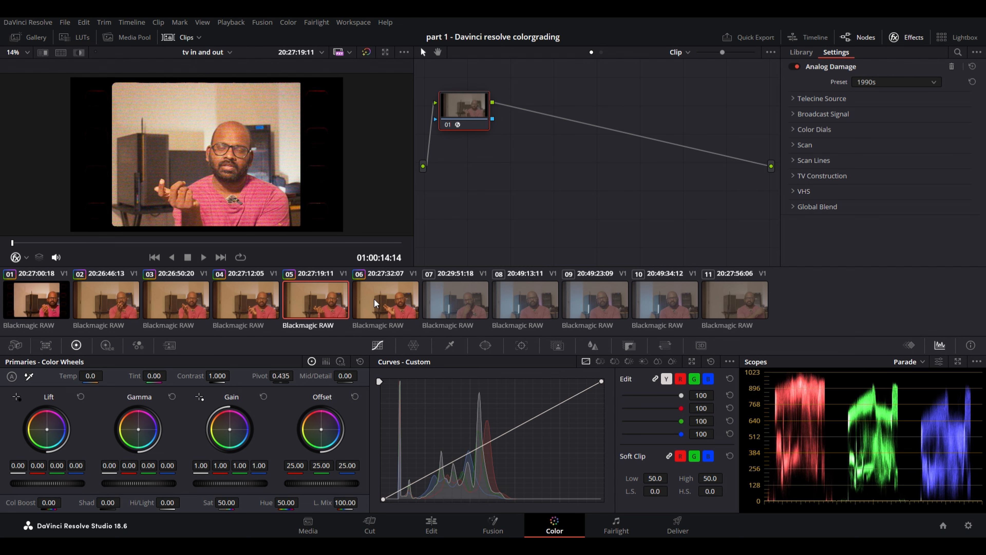
{"action": "left_click", "coordinate": [383, 299]}
{"action": "left_click", "coordinate": [466, 299]}
{"action": "left_click", "coordinate": [522, 298]}
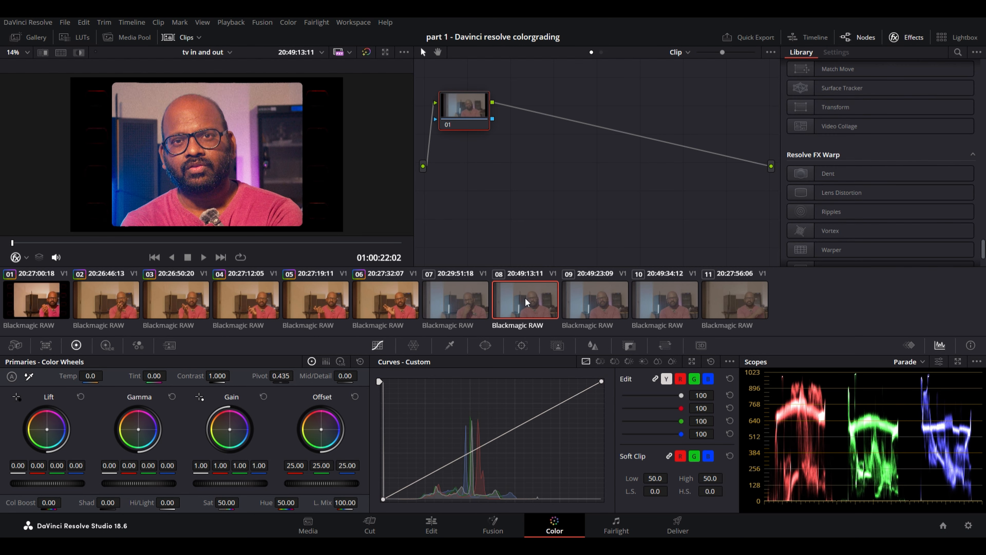
{"action": "left_click", "coordinate": [594, 298]}
{"action": "left_click", "coordinate": [665, 296]}
{"action": "left_click", "coordinate": [723, 296]}
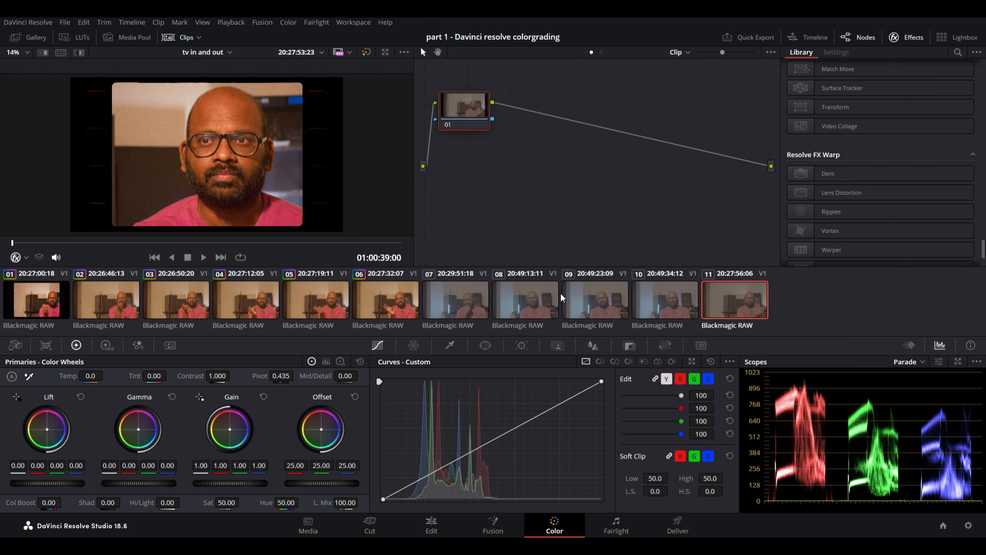
{"action": "left_click", "coordinate": [66, 296]}
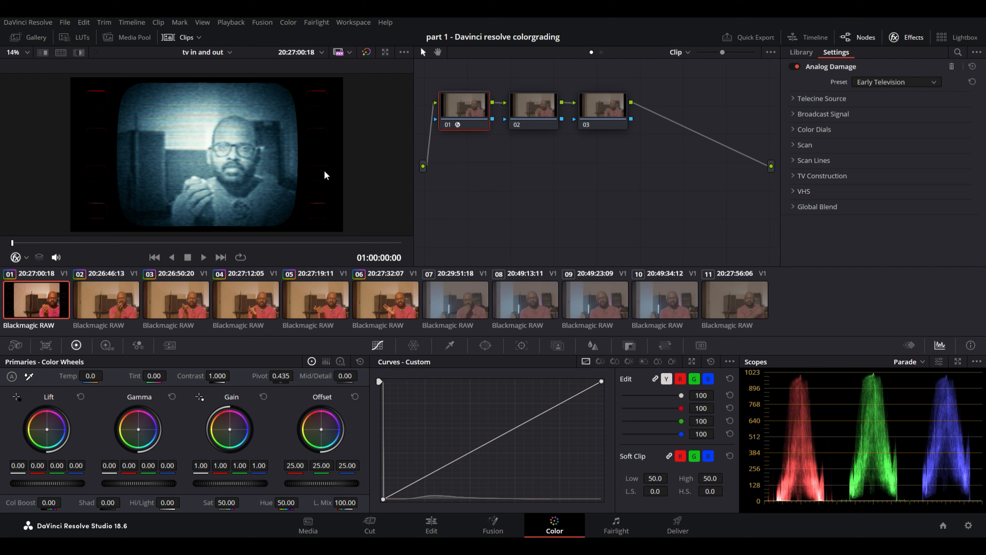
- Compare clips 01 and 02 with and without Analog Damage by disabling and re-enabling node 01 on each
{"action": "left_click", "coordinate": [447, 125]}
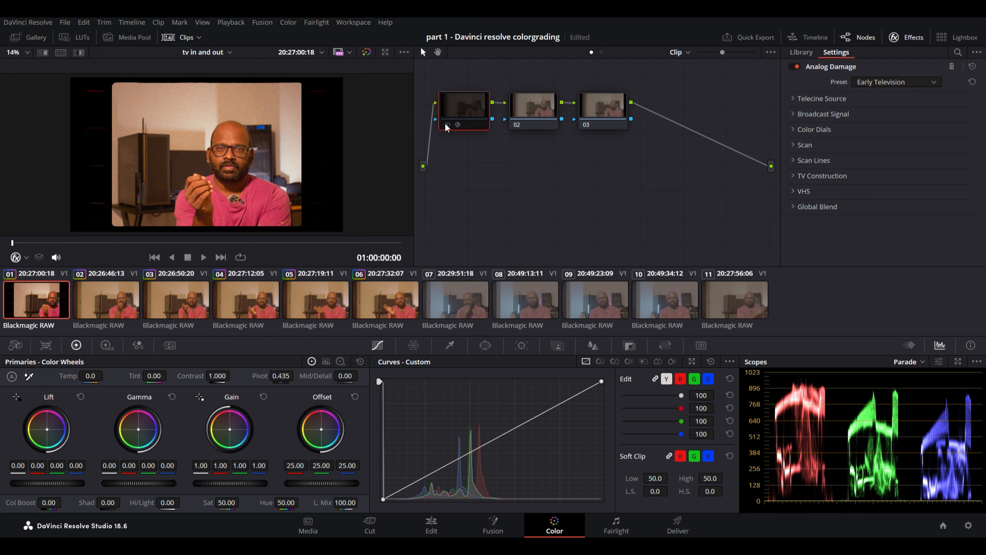
{"action": "left_click", "coordinate": [445, 122]}
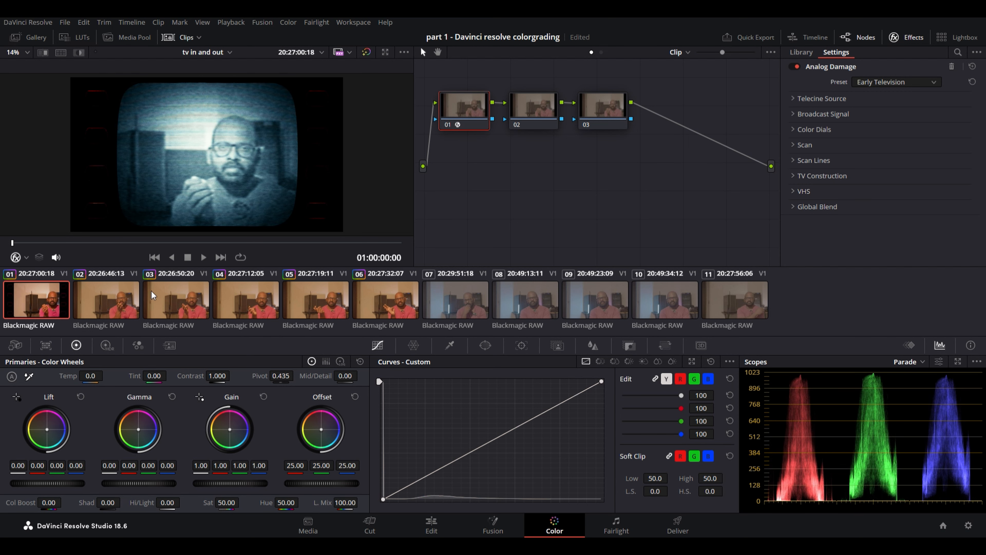
{"action": "left_click", "coordinate": [118, 284]}
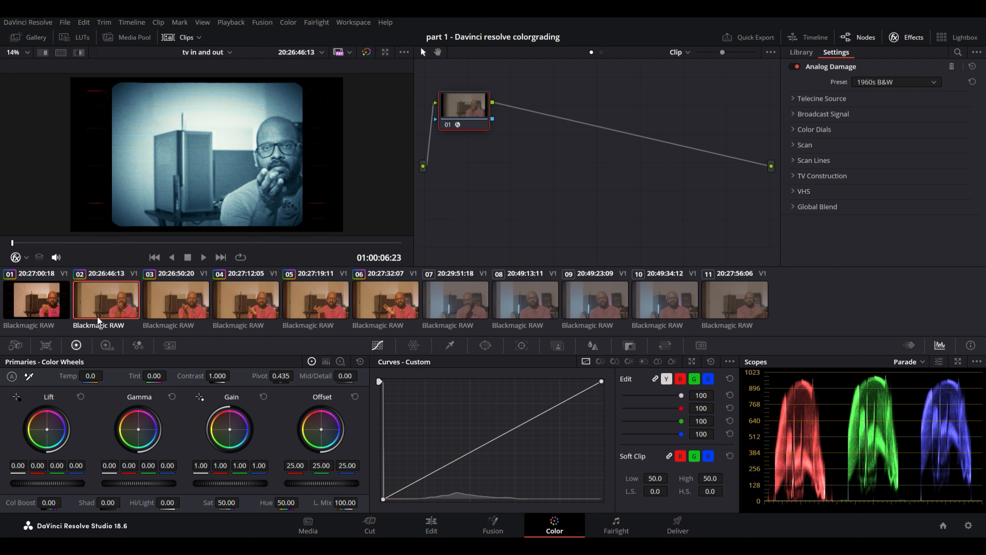
{"action": "left_click", "coordinate": [448, 125]}
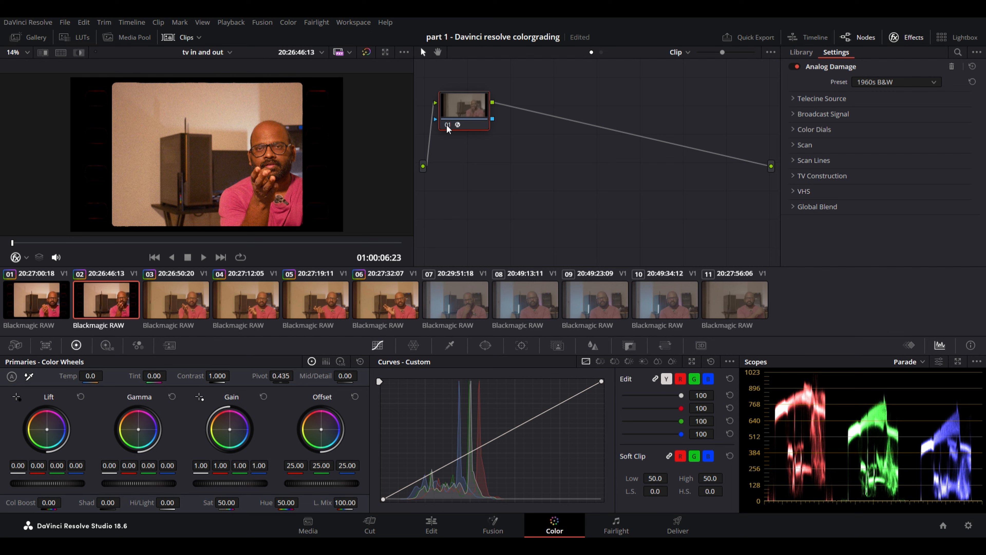
{"action": "left_click", "coordinate": [446, 124]}
- View clip 03, and compare clip 04 with its 1990s Analog Damage node disabled and re-enabled
{"action": "left_click", "coordinate": [191, 298]}
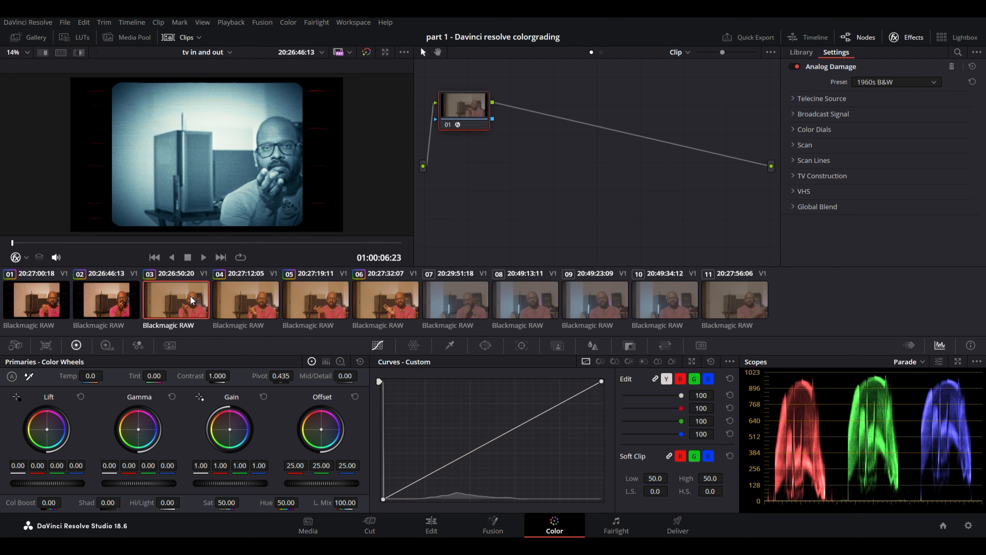
{"action": "left_click", "coordinate": [254, 308]}
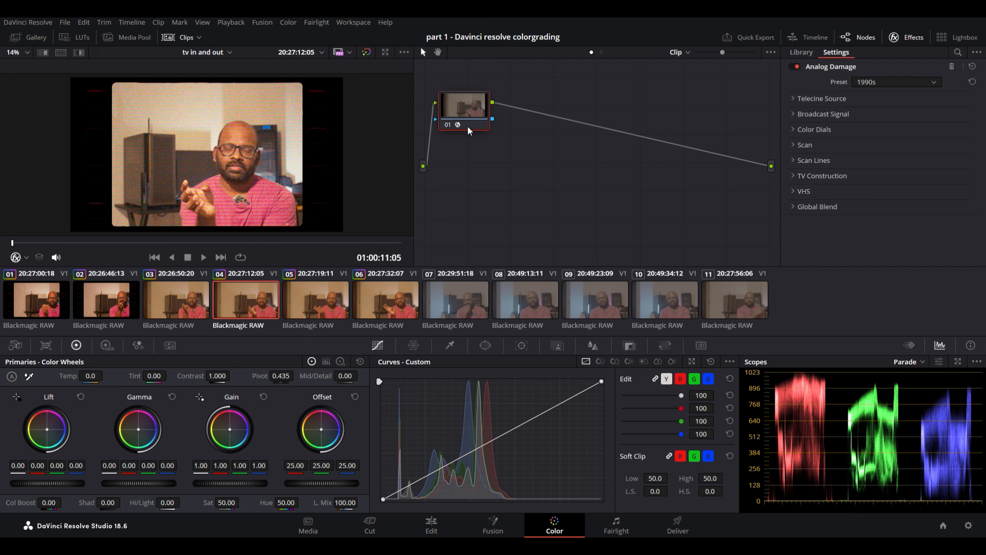
{"action": "left_click", "coordinate": [449, 125]}
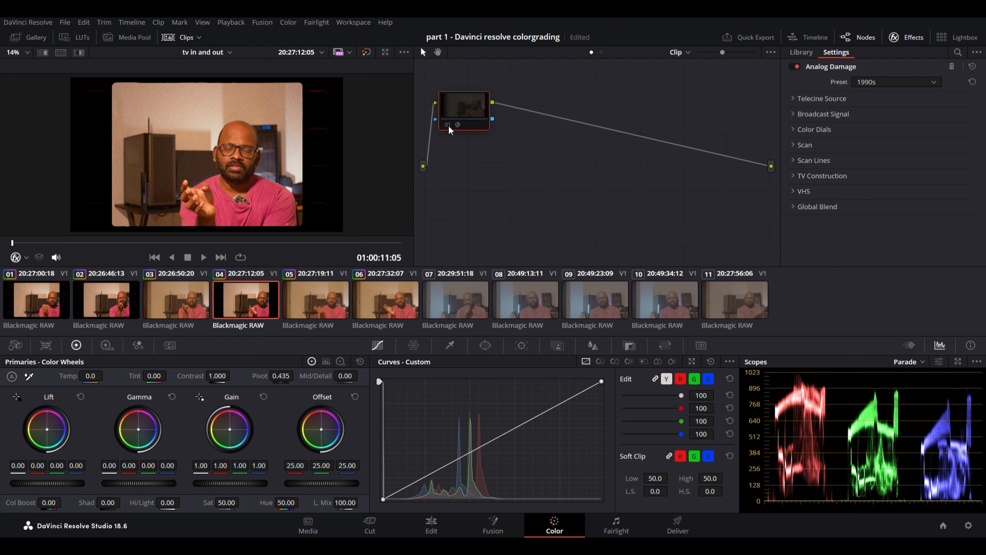
{"action": "left_click", "coordinate": [449, 125]}
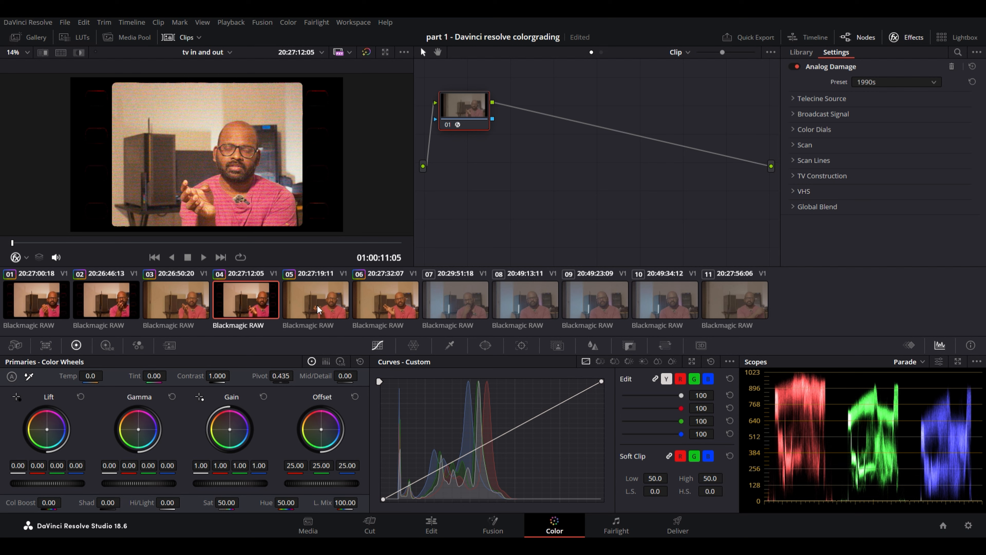
- Check the clip-level nodes and image of clips 05 through 10 one after another
{"action": "left_click", "coordinate": [329, 305]}
{"action": "left_click", "coordinate": [401, 300]}
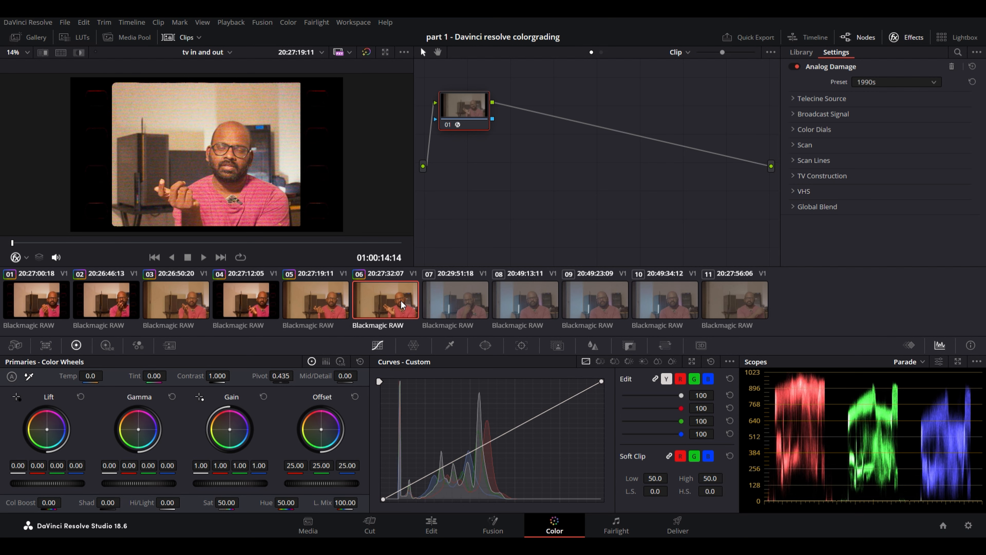
{"action": "left_click", "coordinate": [474, 302]}
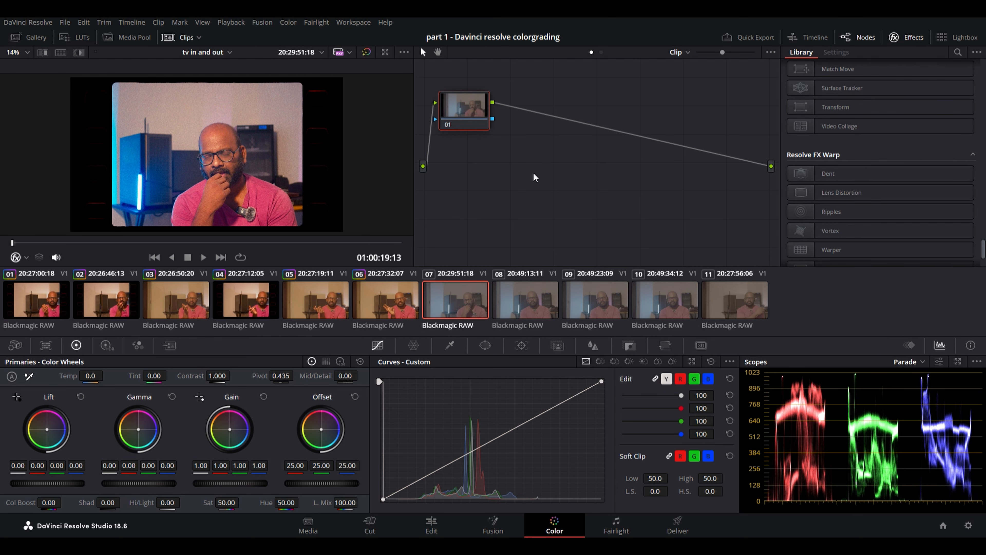
{"action": "left_click", "coordinate": [502, 300]}
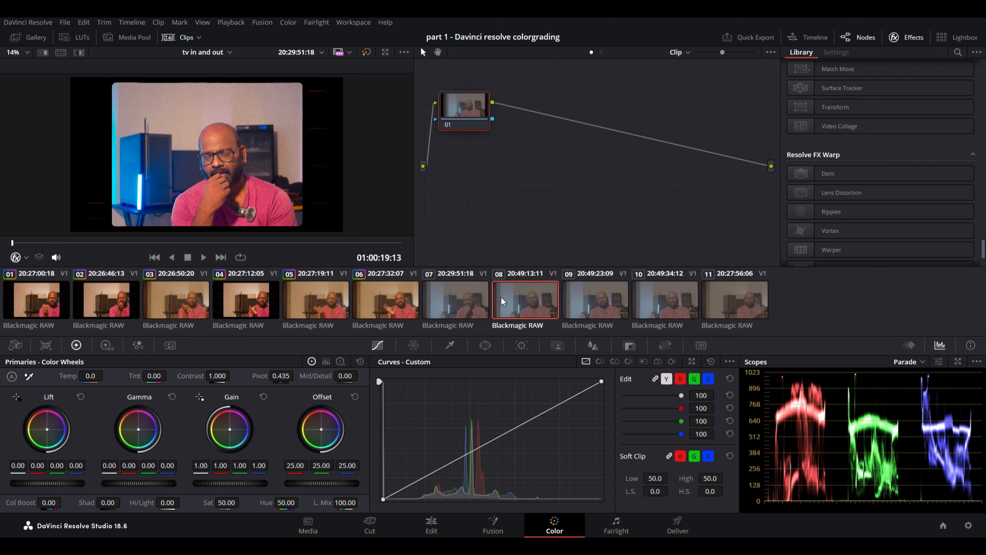
{"action": "left_click", "coordinate": [602, 302]}
{"action": "left_click", "coordinate": [677, 294]}
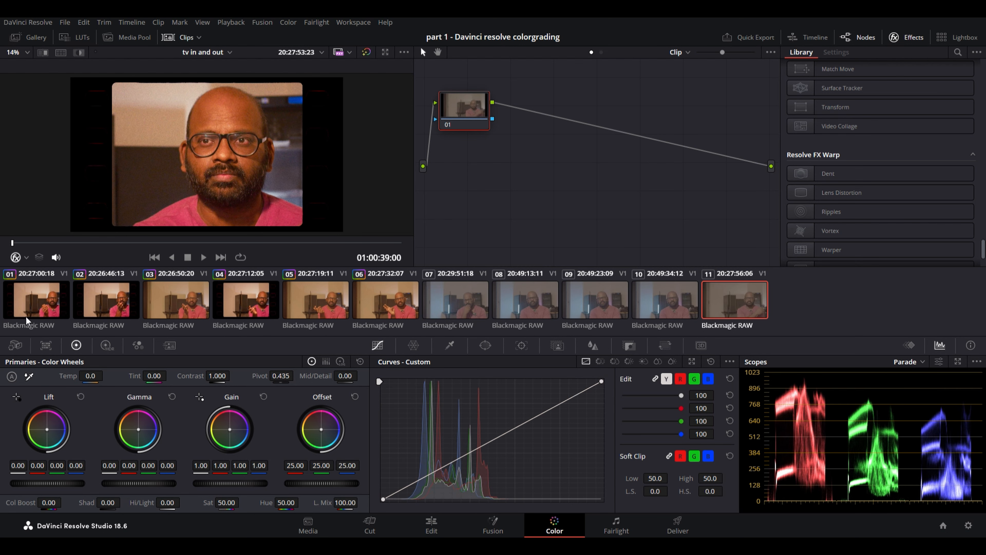
- Step through all clips from 01 to 11 to compare the progression of looks across the timeline
{"action": "left_click", "coordinate": [38, 306]}
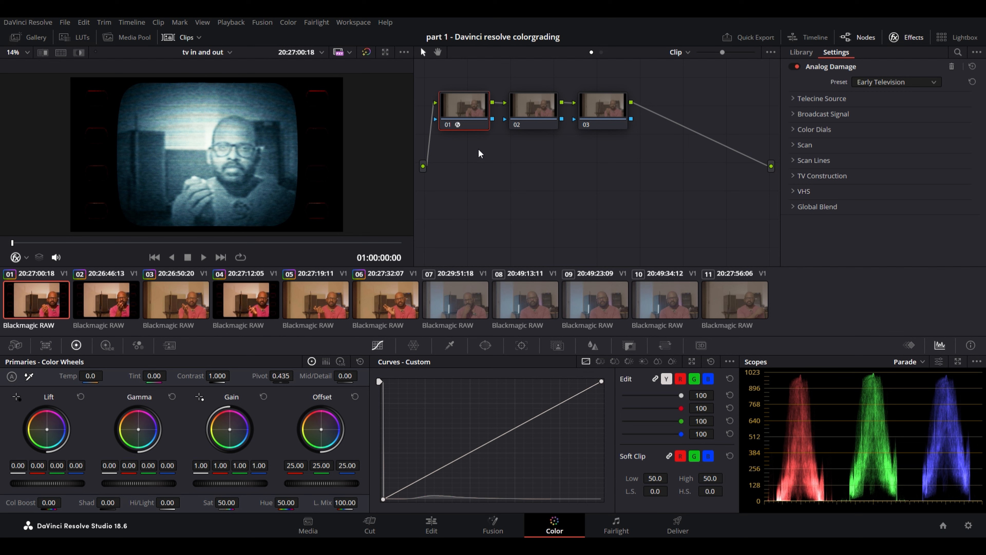
{"action": "left_click", "coordinate": [118, 302]}
{"action": "left_click", "coordinate": [199, 298]}
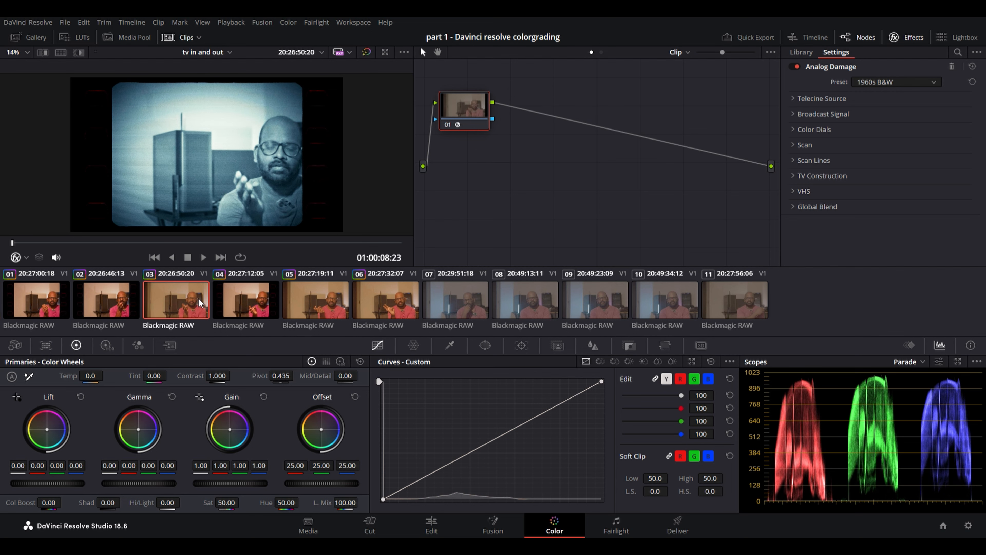
{"action": "left_click", "coordinate": [256, 298]}
{"action": "left_click", "coordinate": [333, 301]}
{"action": "left_click", "coordinate": [399, 300]}
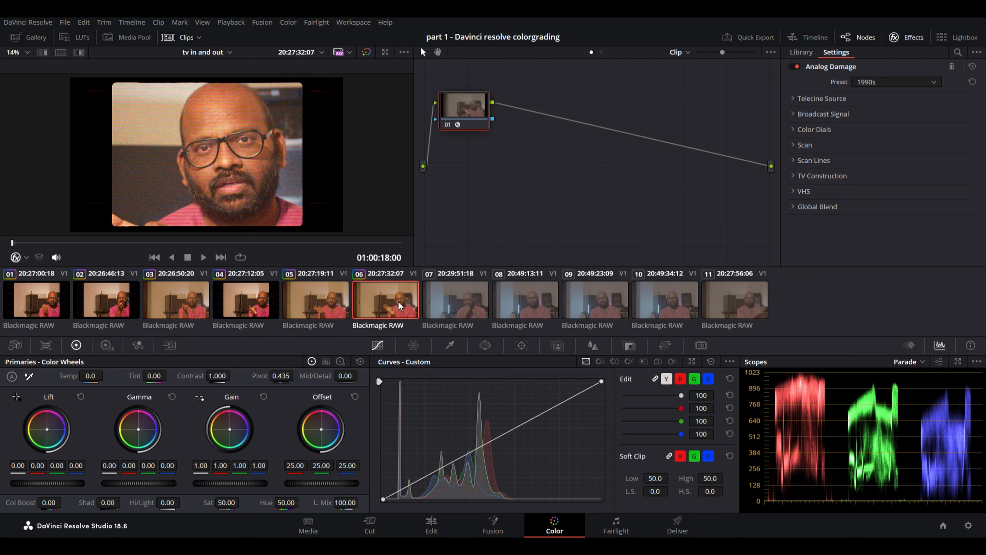
{"action": "left_click", "coordinate": [453, 307]}
{"action": "left_click", "coordinate": [530, 307]}
{"action": "left_click", "coordinate": [595, 305]}
{"action": "left_click", "coordinate": [667, 297]}
{"action": "left_click", "coordinate": [751, 296]}
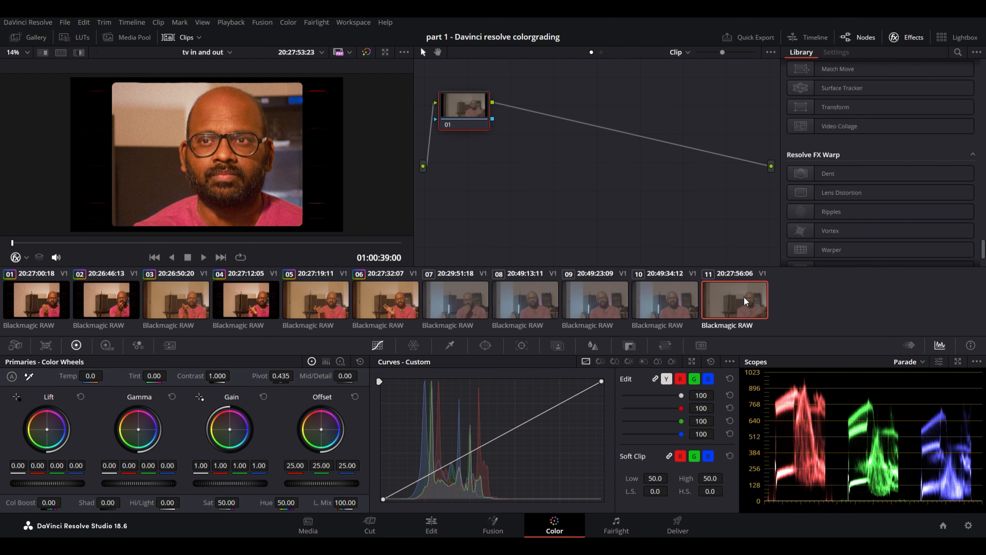
- View clips 07 through 11 in order, and return through clip 10 to clip 07 to compare their graded images
{"action": "left_click", "coordinate": [445, 307]}
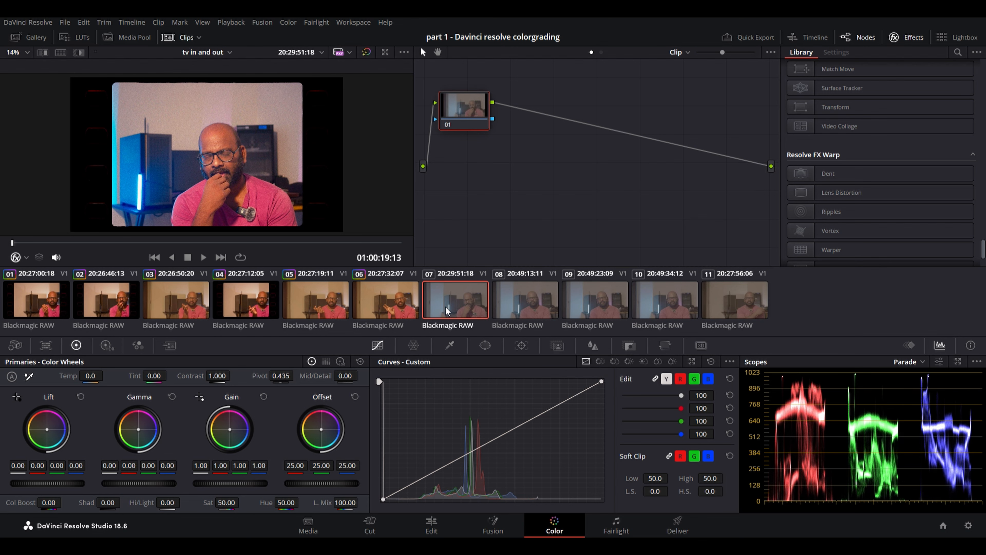
{"action": "left_click", "coordinate": [527, 302]}
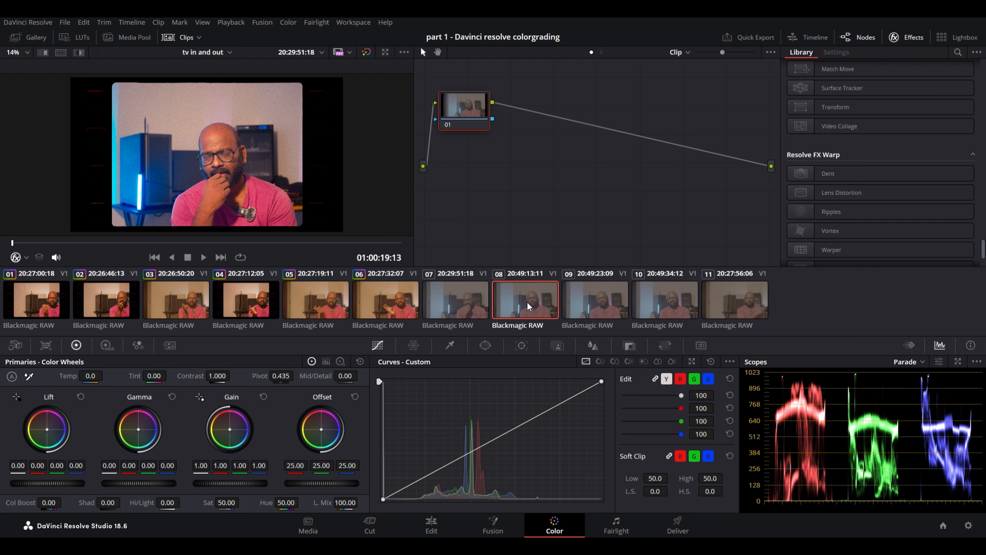
{"action": "left_click", "coordinate": [610, 301]}
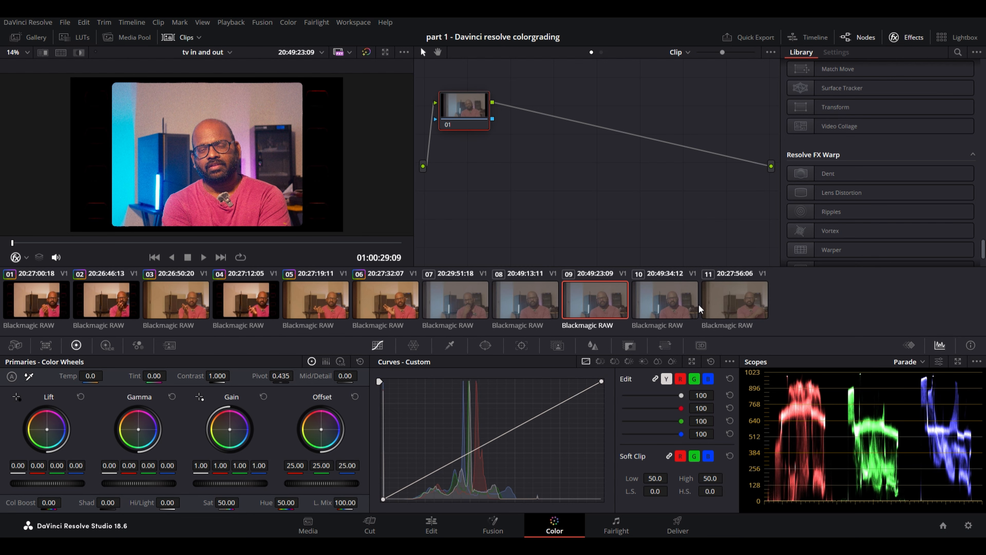
{"action": "left_click", "coordinate": [688, 307]}
{"action": "left_click", "coordinate": [728, 296]}
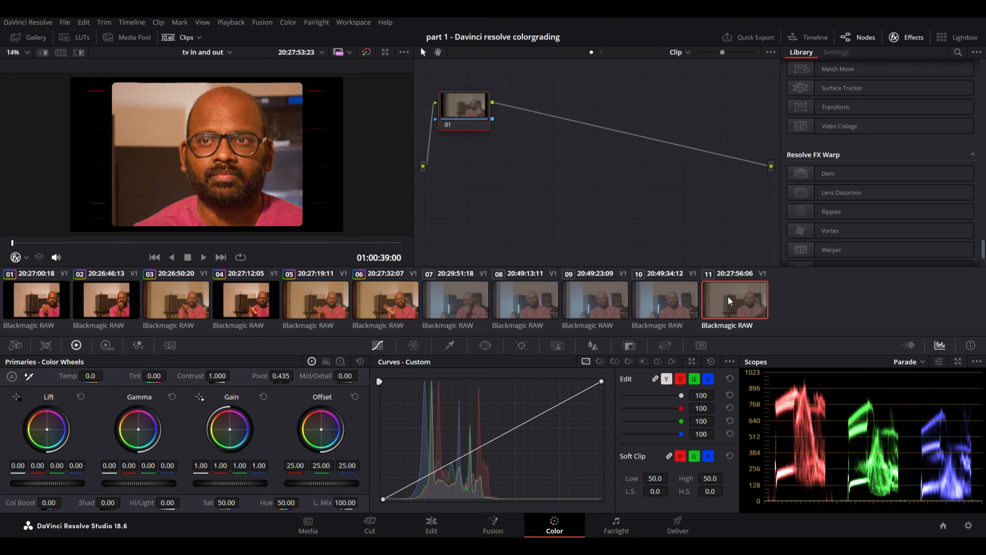
{"action": "left_click", "coordinate": [662, 311]}
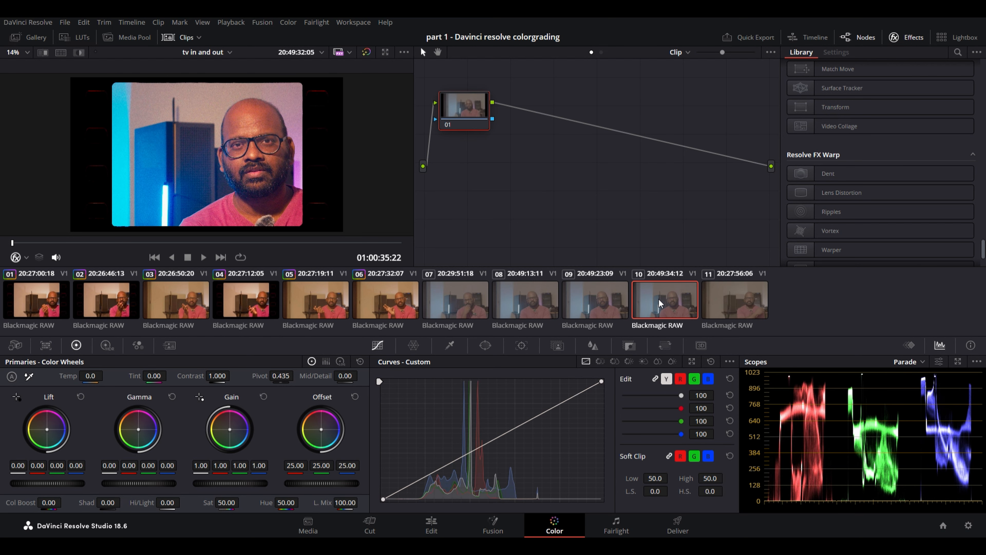
{"action": "left_click", "coordinate": [447, 300]}
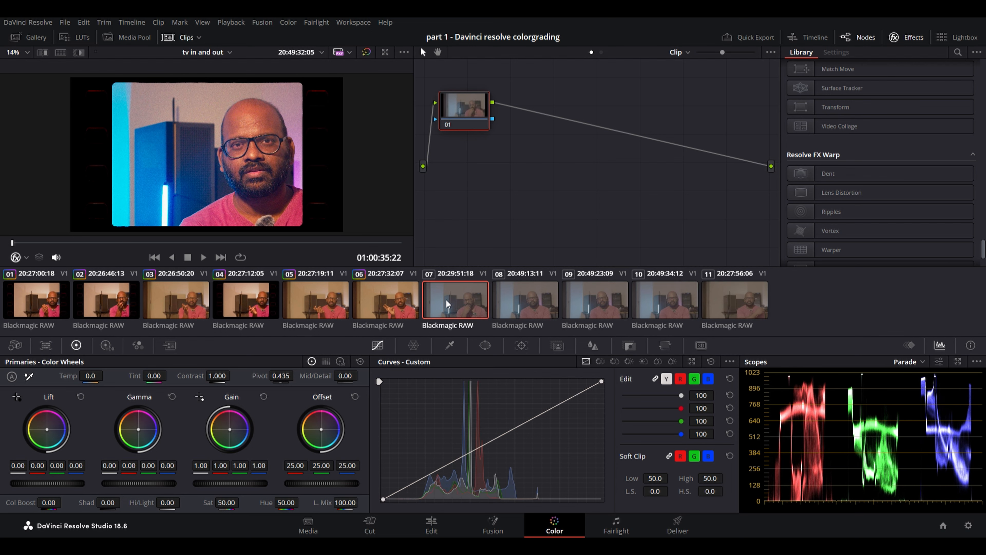